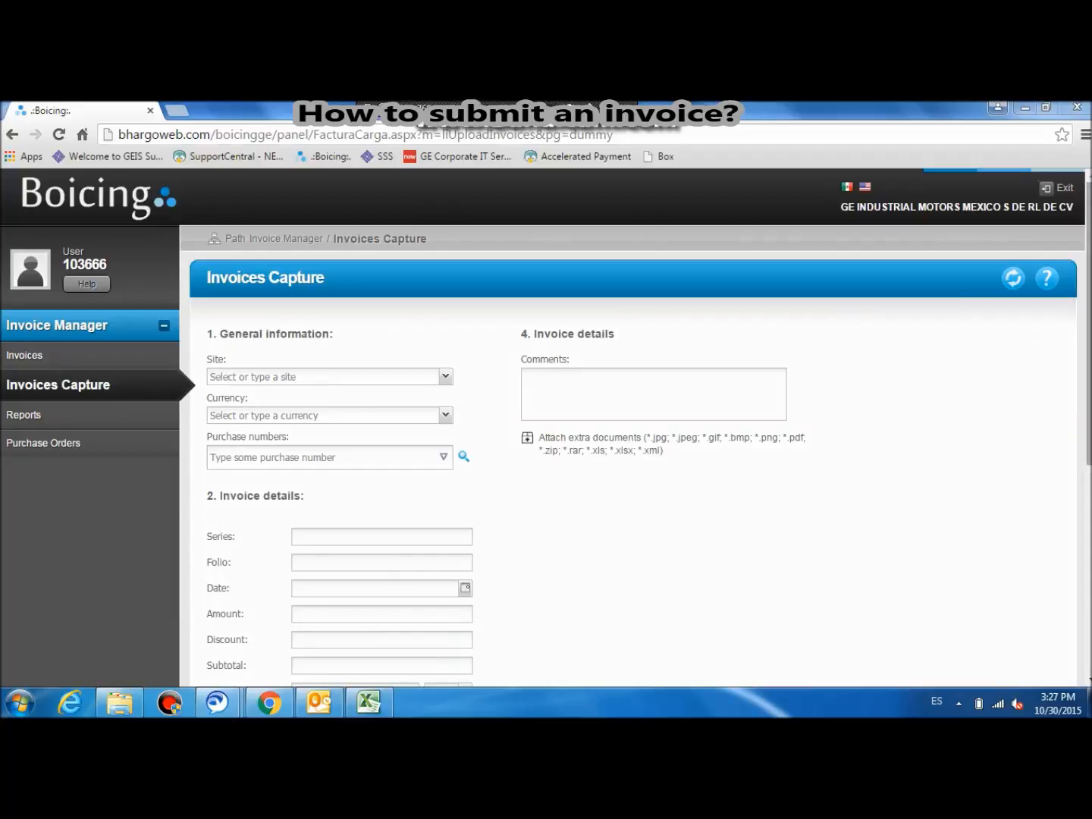
Step: Set the invoice's site to HARTFORD 112 and its currency to USD
{"action": "scroll", "coordinate": [311, 391], "scroll_direction": "down", "scroll_amount": 1}
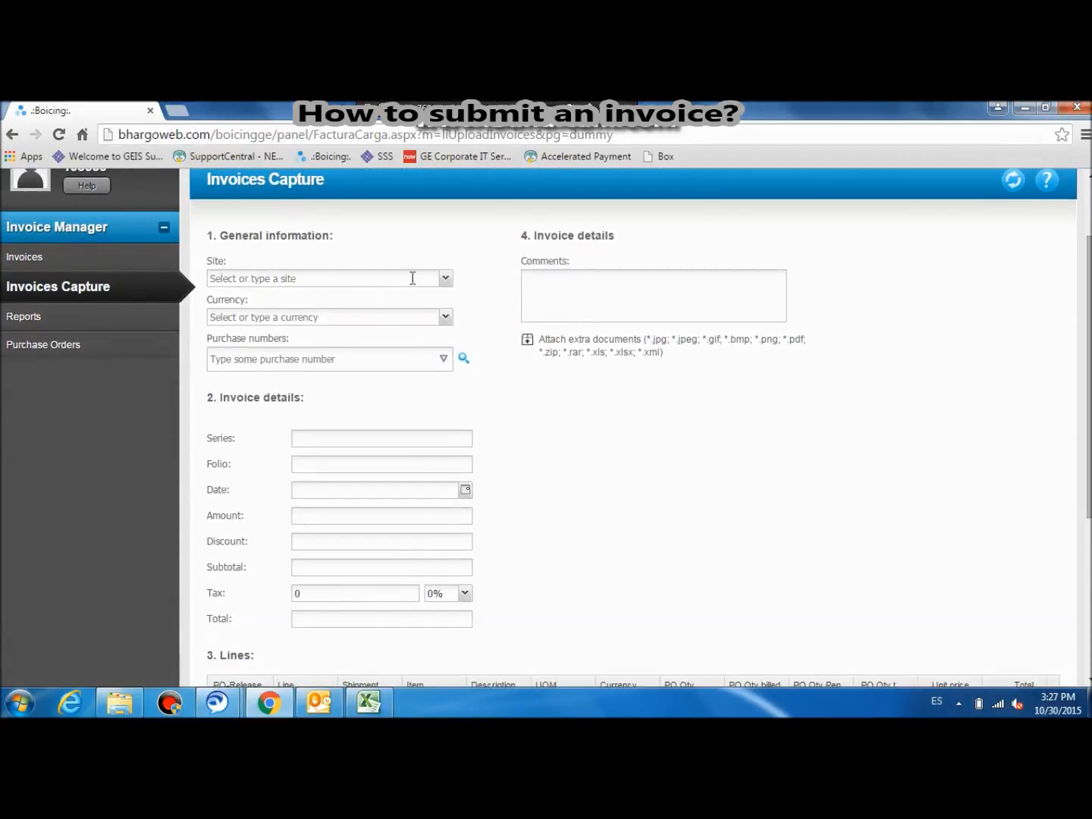
{"action": "left_click", "coordinate": [445, 278]}
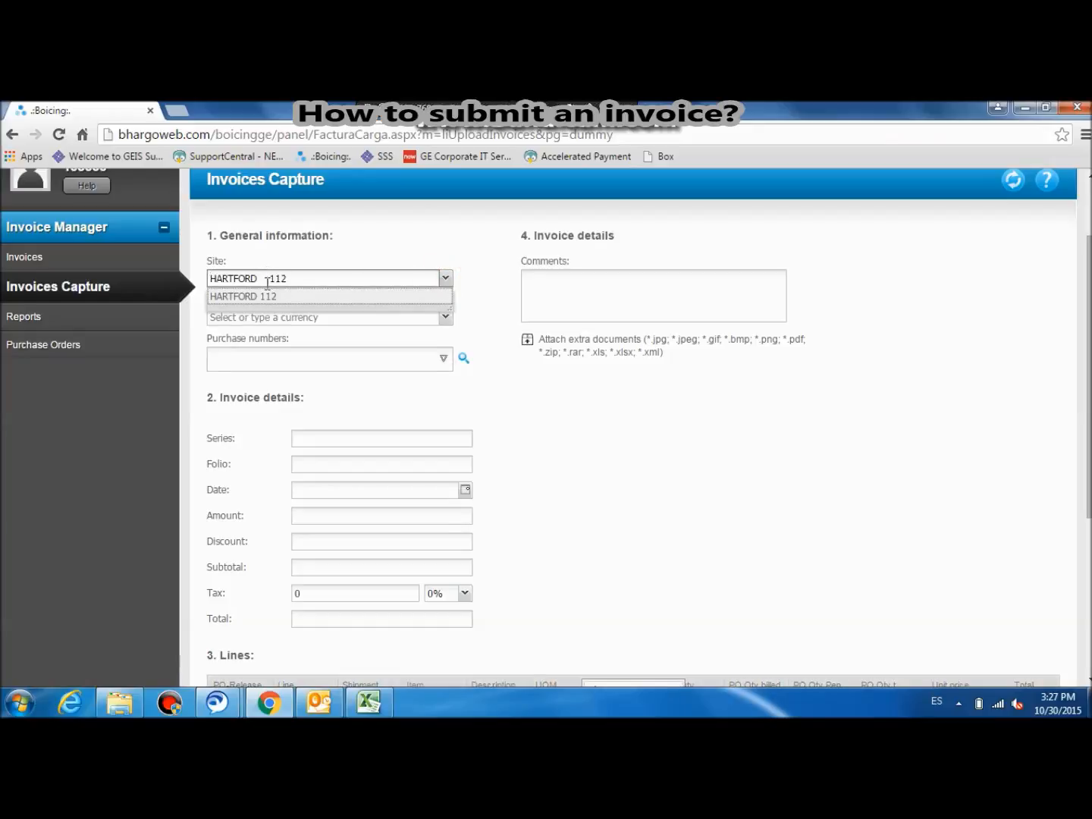
{"action": "left_click", "coordinate": [257, 295]}
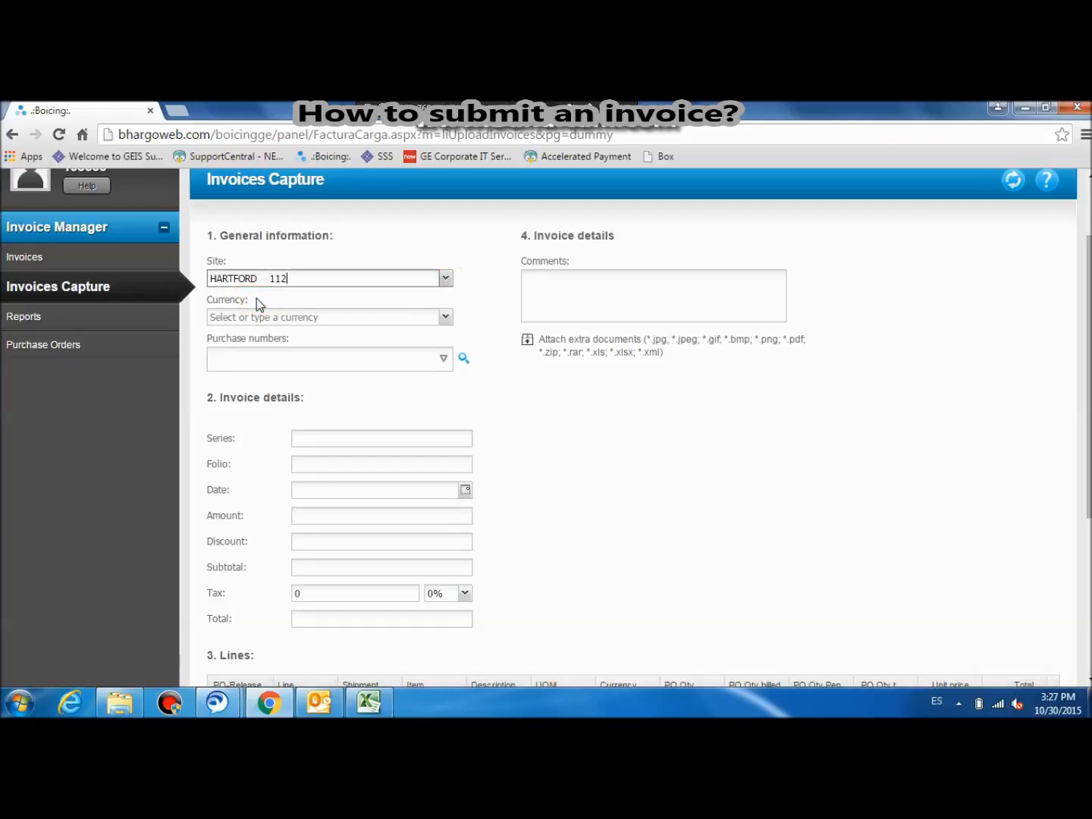
{"action": "left_click", "coordinate": [446, 282]}
{"action": "left_click", "coordinate": [341, 303]}
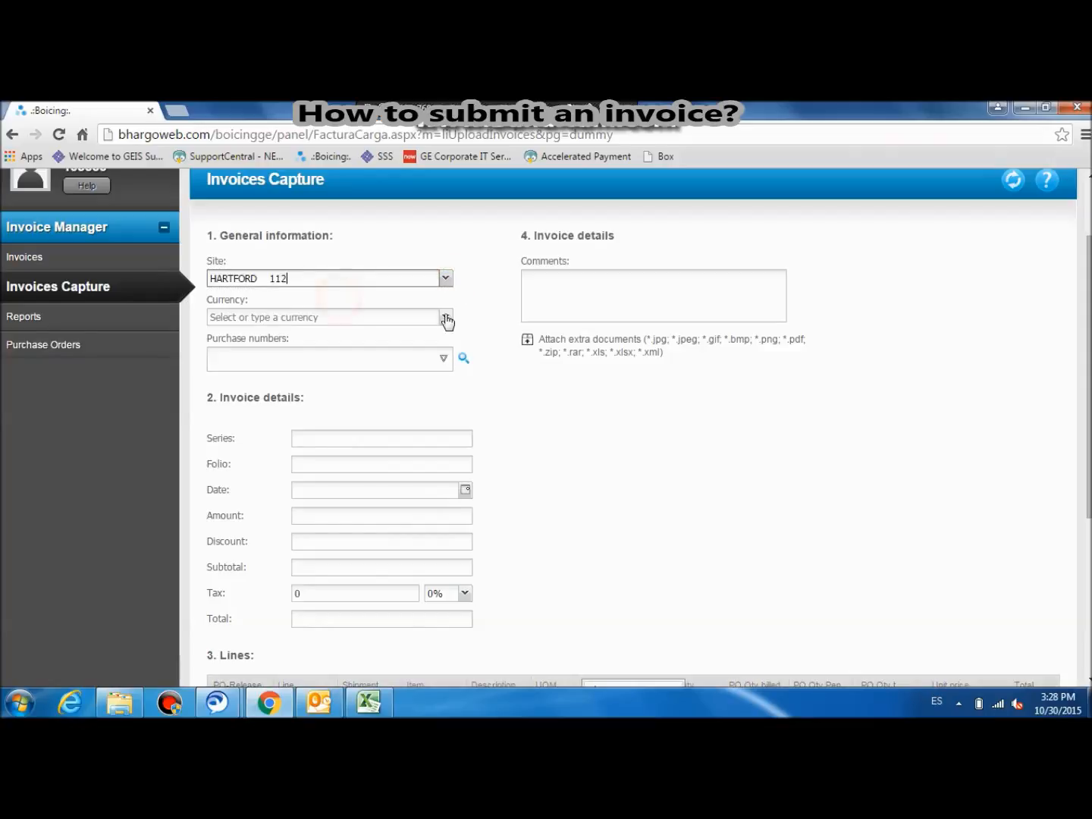
{"action": "left_click", "coordinate": [446, 318]}
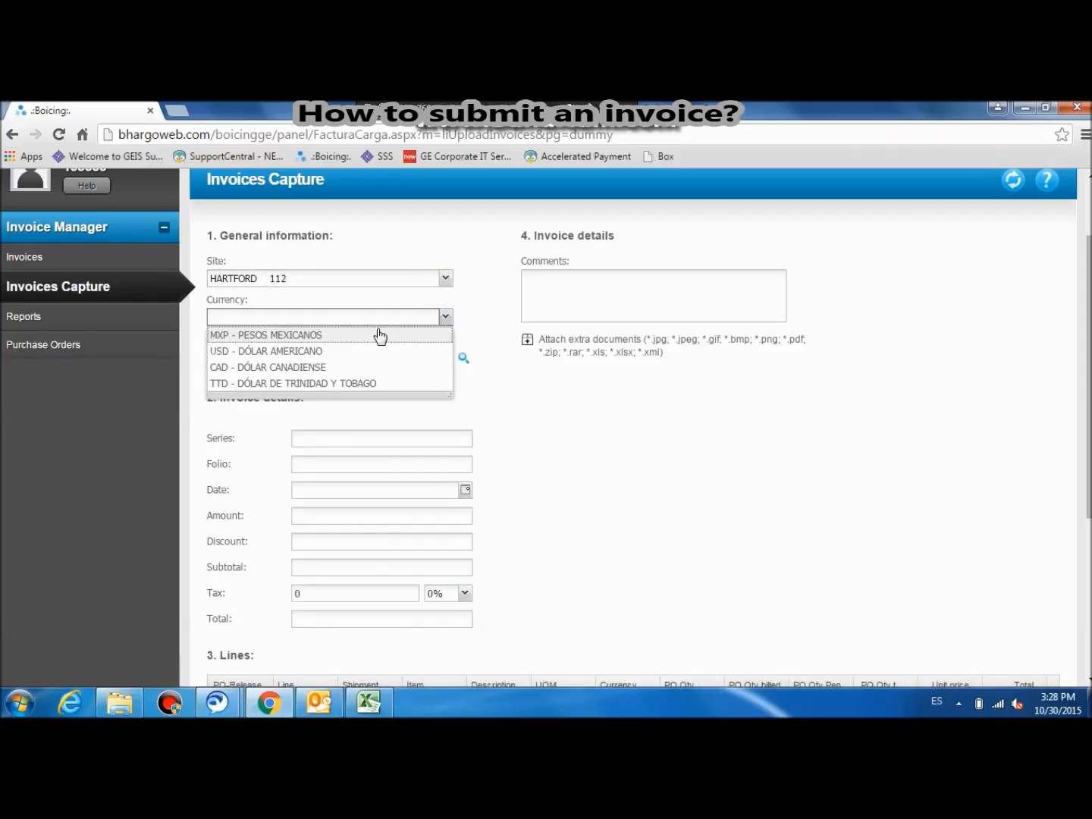
{"action": "left_click", "coordinate": [361, 352]}
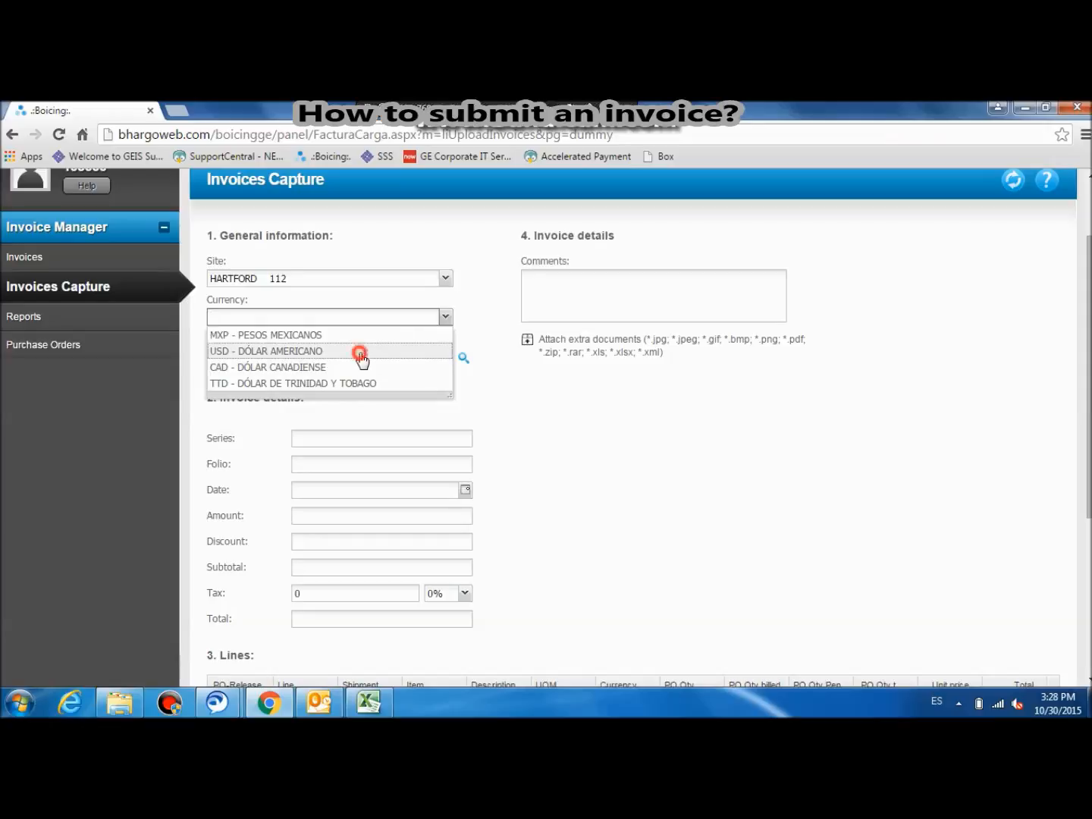
Step: Add the suggested purchase order number starting with 9 to the invoice's general information
{"action": "left_click", "coordinate": [252, 353]}
{"action": "type", "text": "9"}
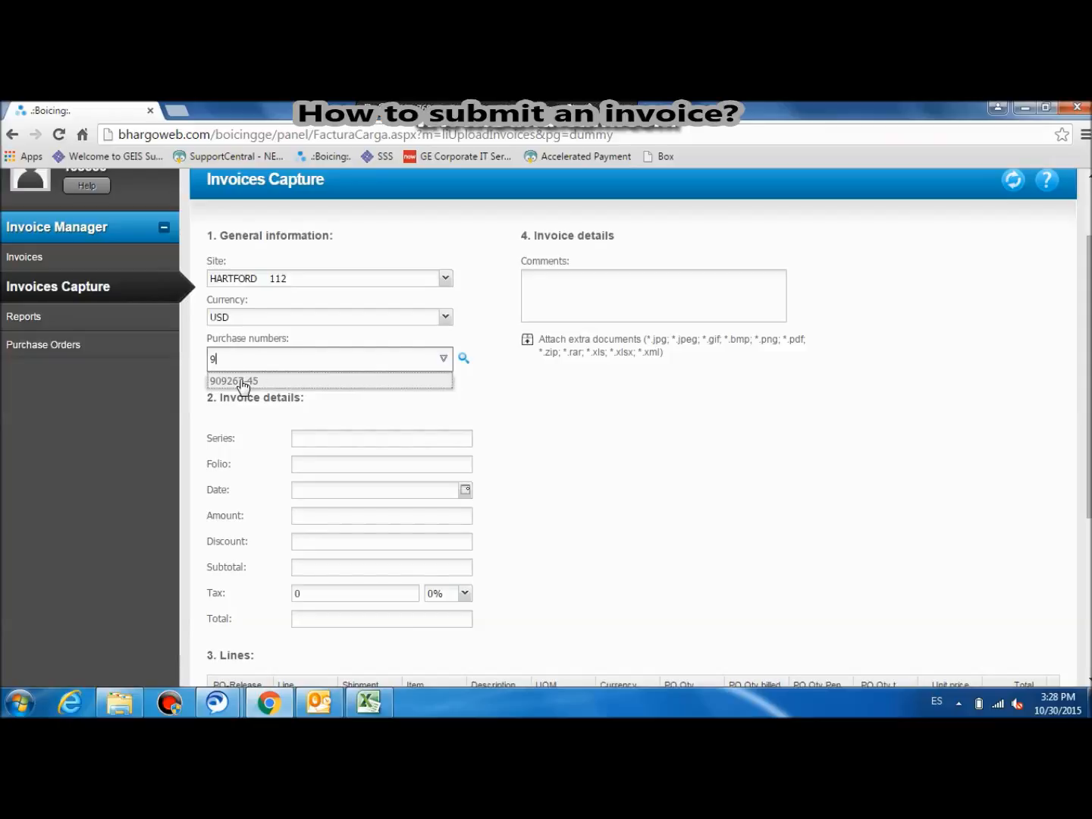
{"action": "left_click", "coordinate": [242, 381]}
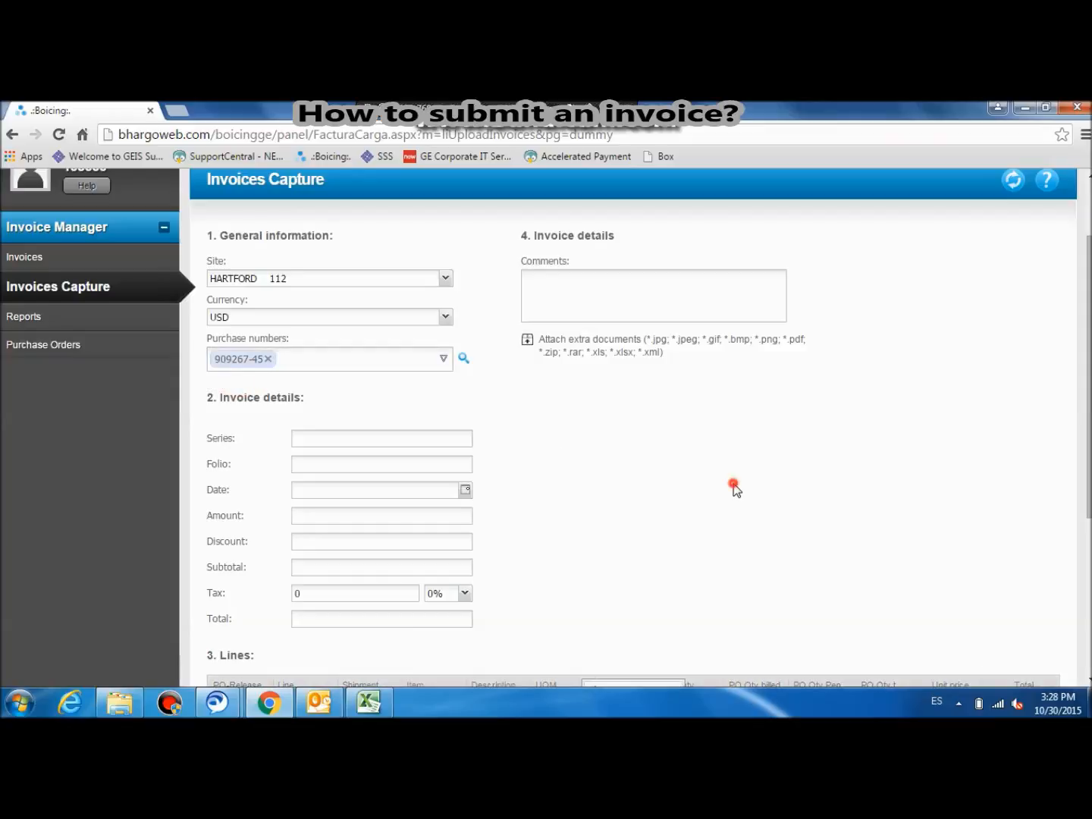
Step: Enter 123456 as the invoice folio and set the invoice date to 01/10/2015
{"action": "scroll", "coordinate": [734, 489], "scroll_direction": "down", "scroll_amount": 1}
{"action": "scroll", "coordinate": [734, 483], "scroll_direction": "down", "scroll_amount": 2}
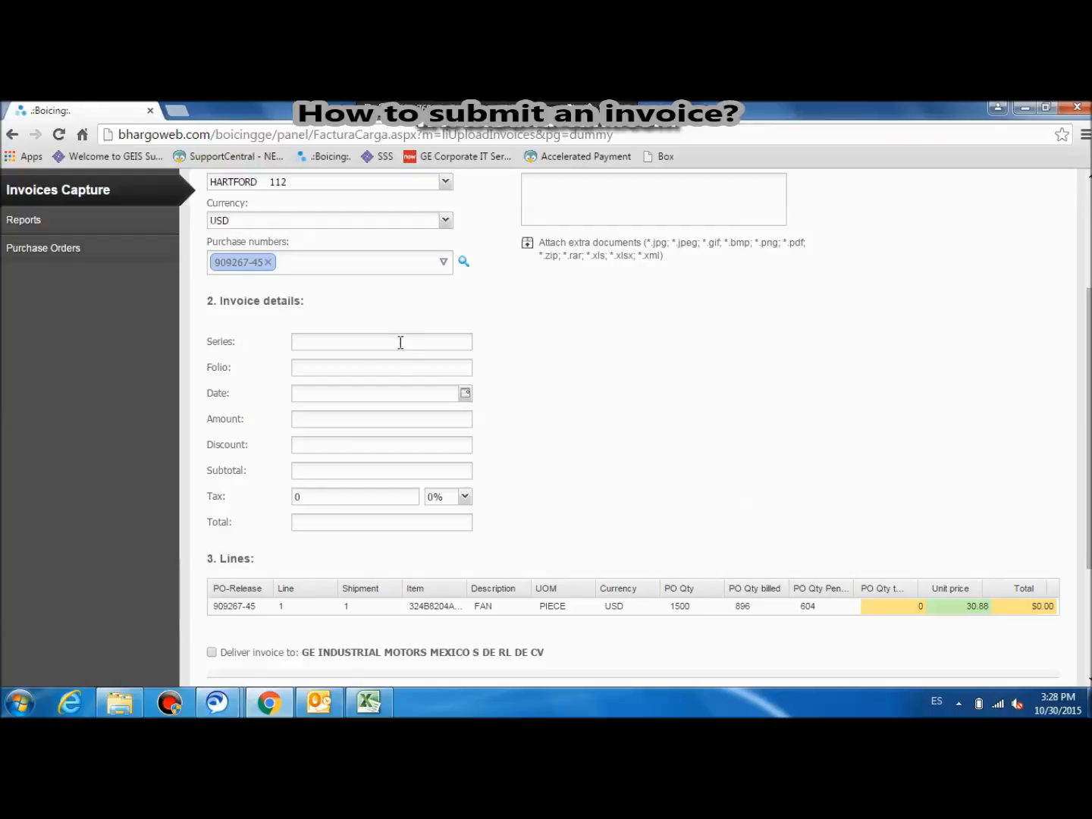
{"action": "left_click", "coordinate": [358, 369]}
{"action": "type", "text": "123456"}
{"action": "key", "text": "Tab"}
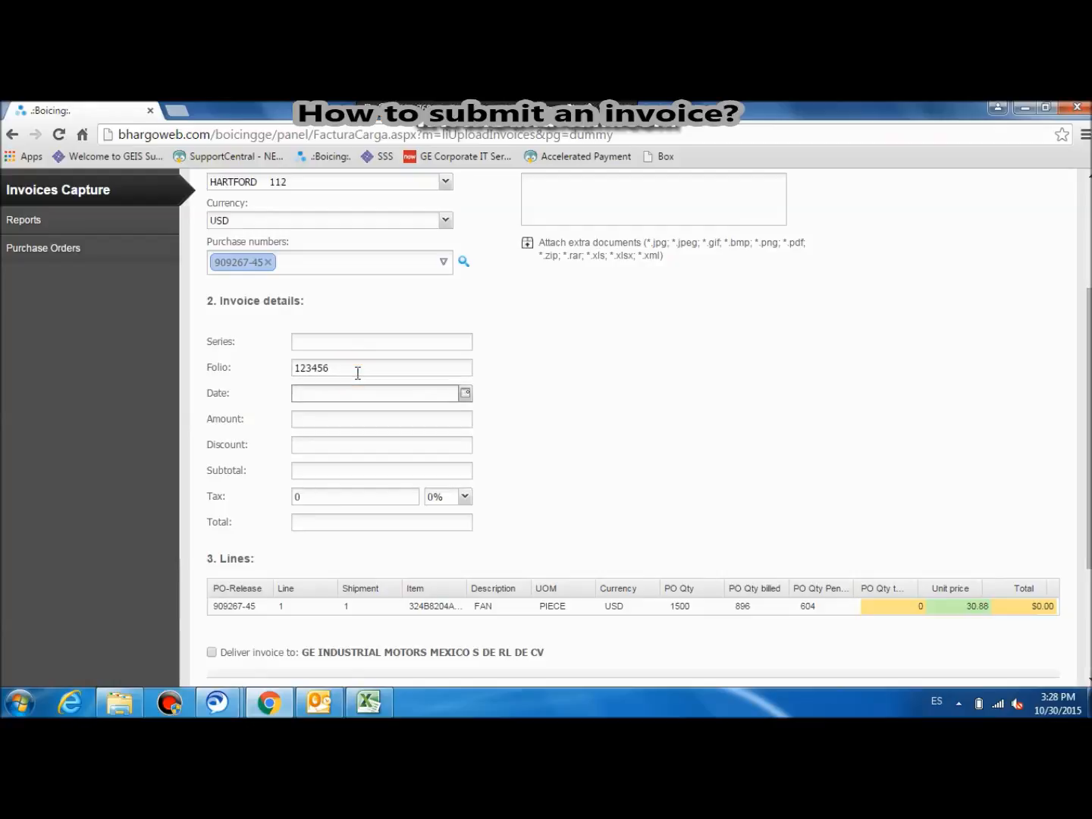
{"action": "left_click", "coordinate": [464, 394]}
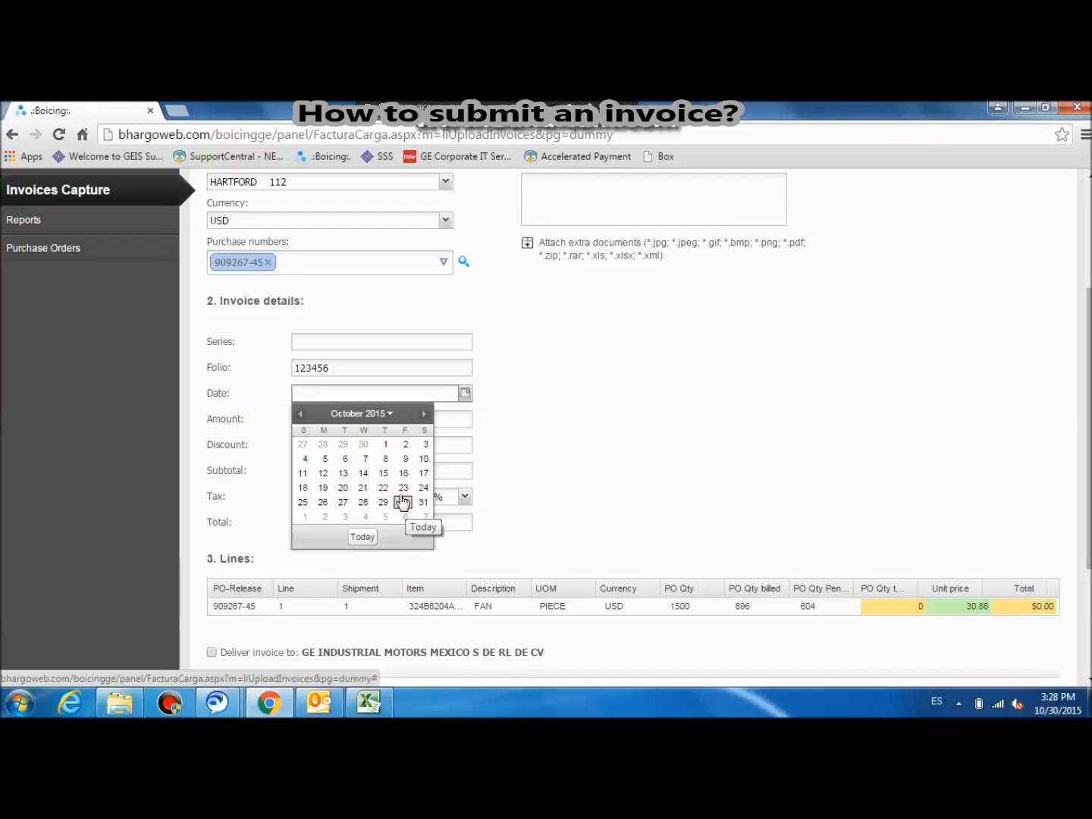
{"action": "left_click", "coordinate": [381, 444]}
Step: Enter an amount of 30.88, a discount of 0 and a subtotal of 30.88 in the invoice details
{"action": "left_click", "coordinate": [318, 416]}
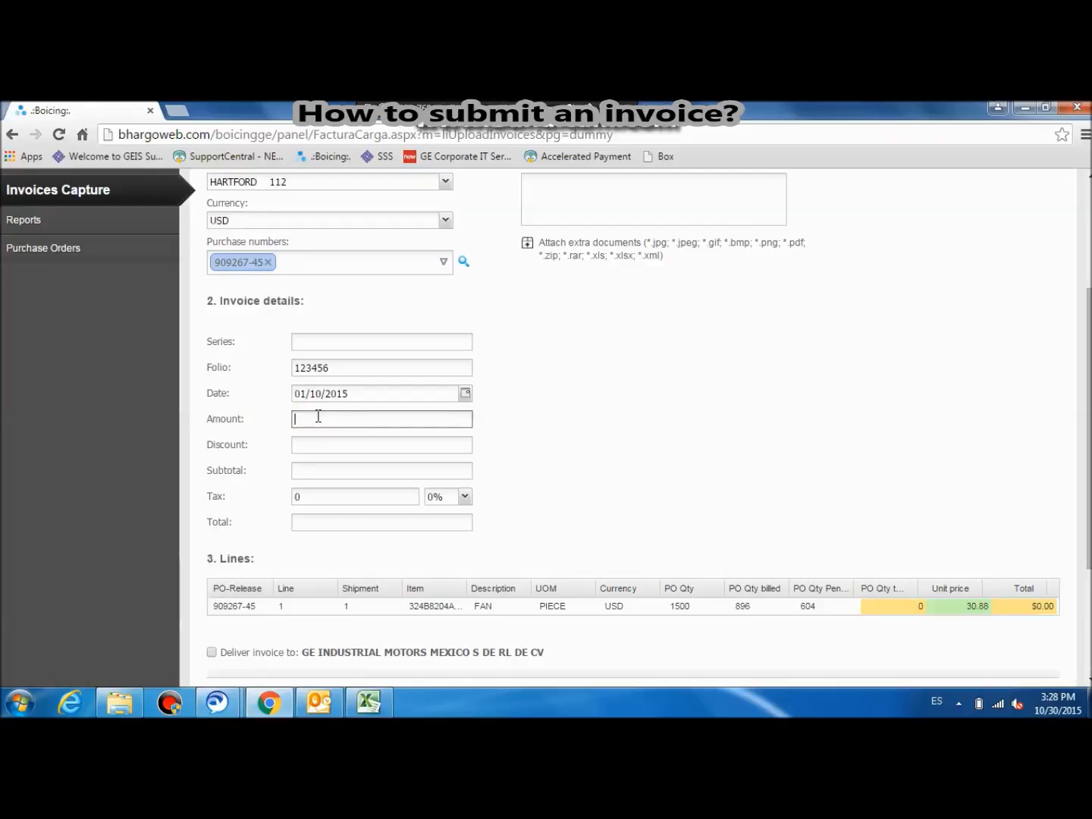
{"action": "type", "text": "30.88"}
{"action": "left_click", "coordinate": [341, 441]}
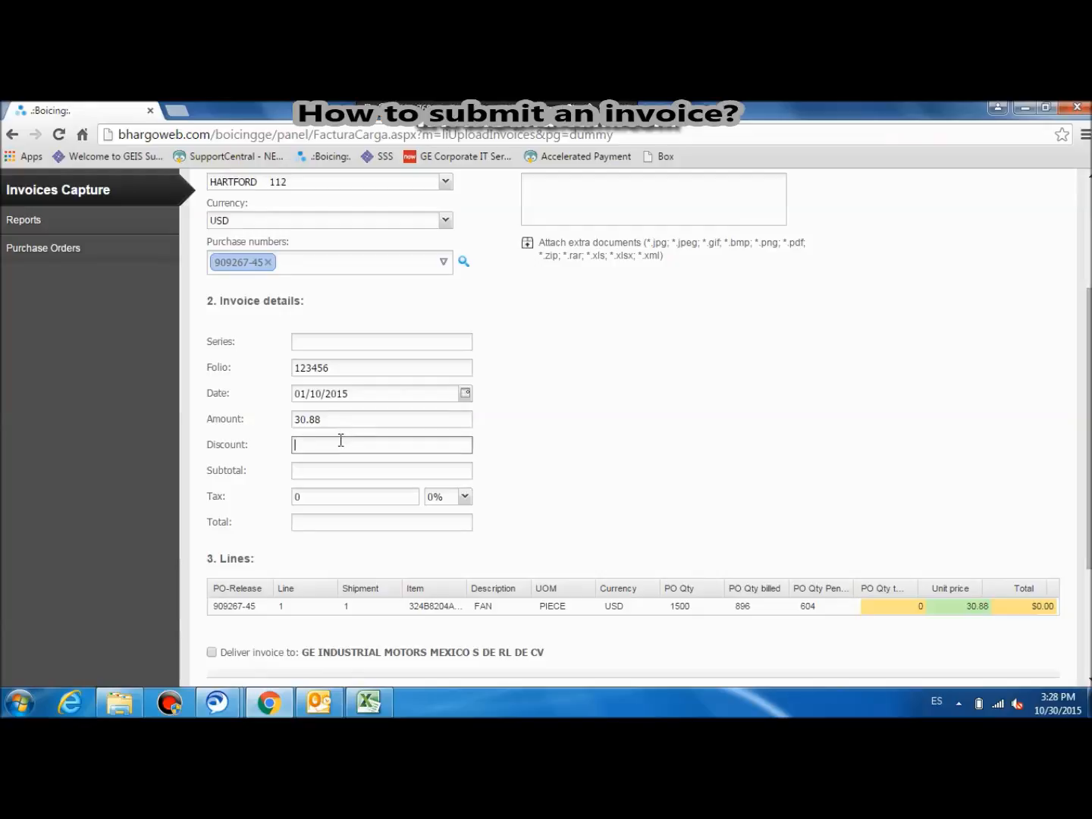
{"action": "type", "text": "0"}
{"action": "left_click", "coordinate": [307, 469]}
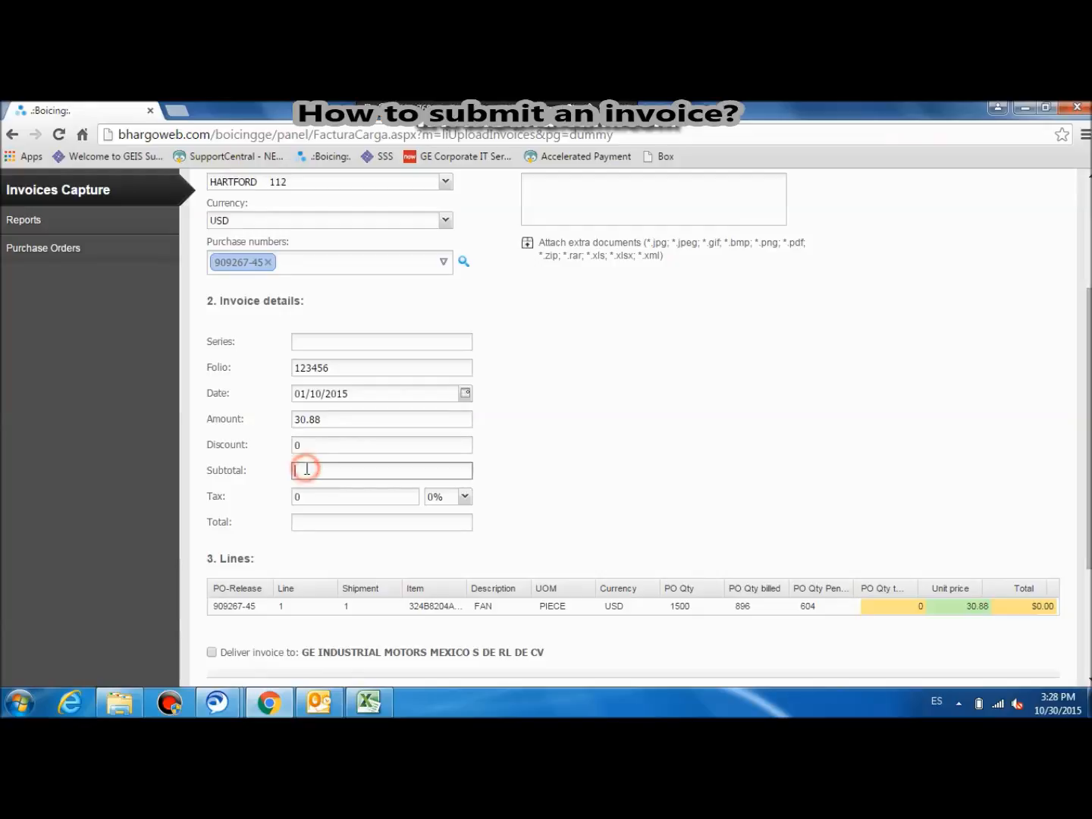
{"action": "type", "text": "30.88"}
Step: Apply a 0% tax rate and enter 30.88 as the invoice total
{"action": "left_click", "coordinate": [465, 499]}
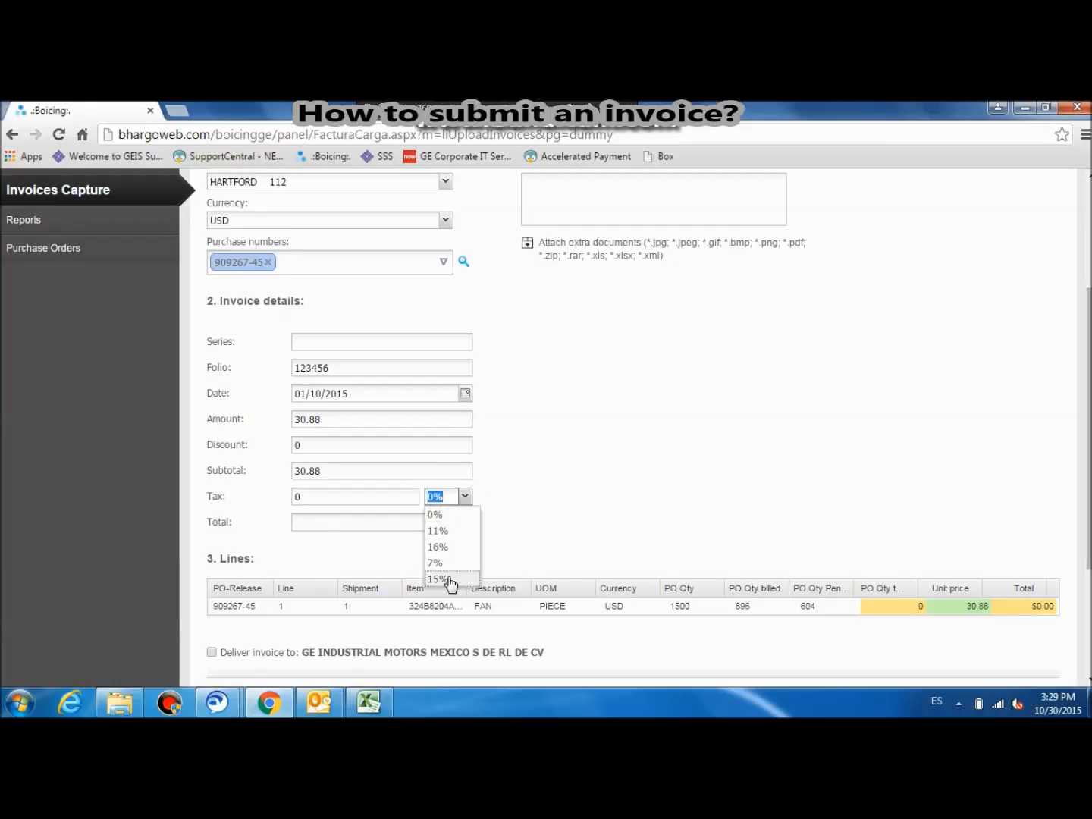
{"action": "left_click", "coordinate": [339, 497]}
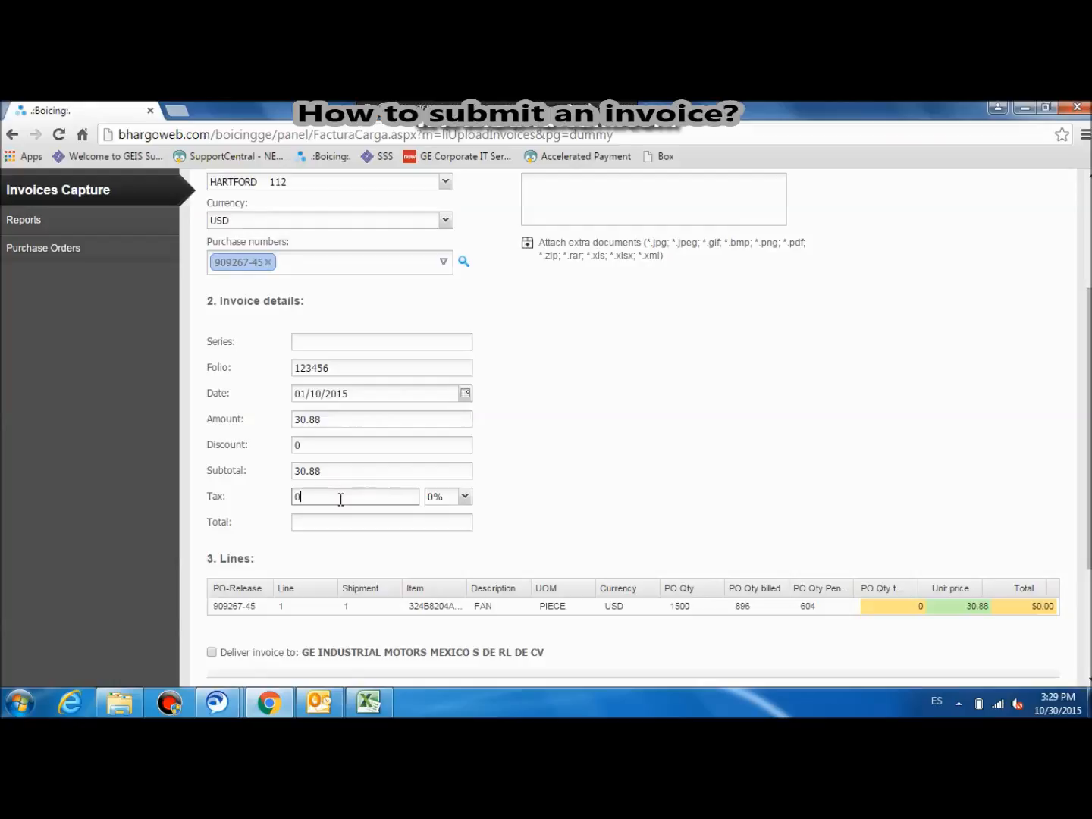
{"action": "left_click", "coordinate": [464, 497]}
{"action": "left_click", "coordinate": [441, 515]}
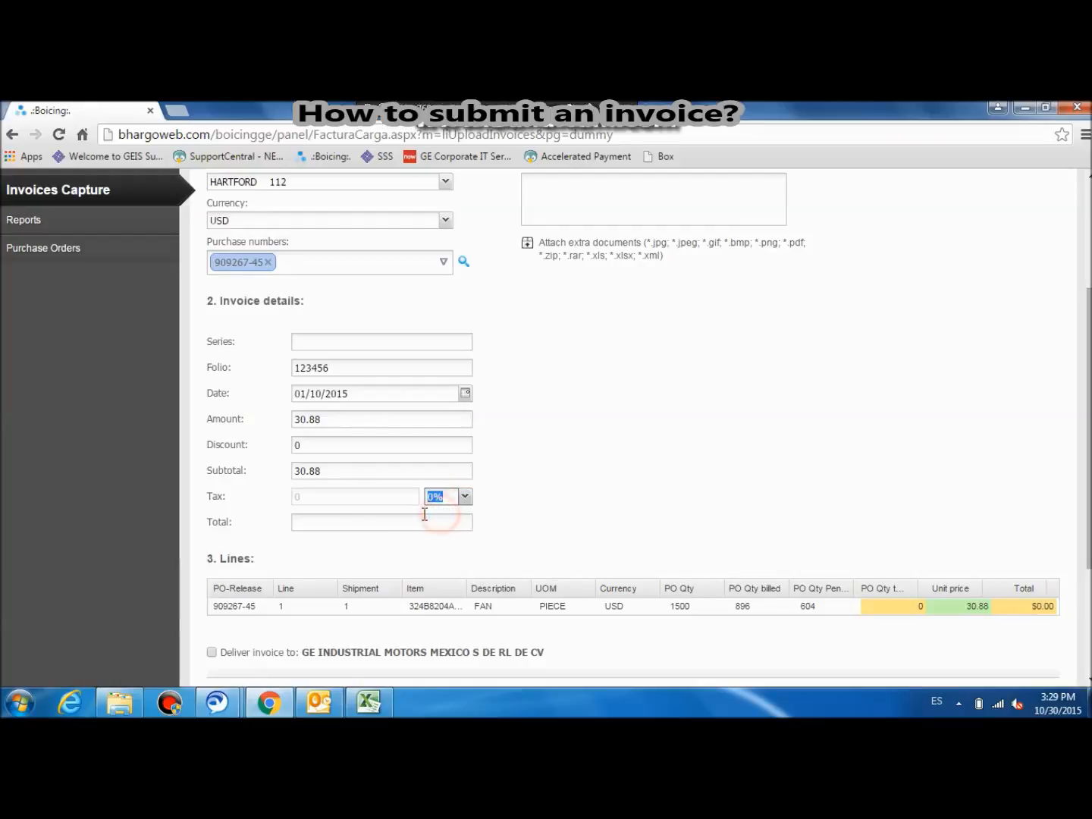
{"action": "left_click", "coordinate": [309, 523]}
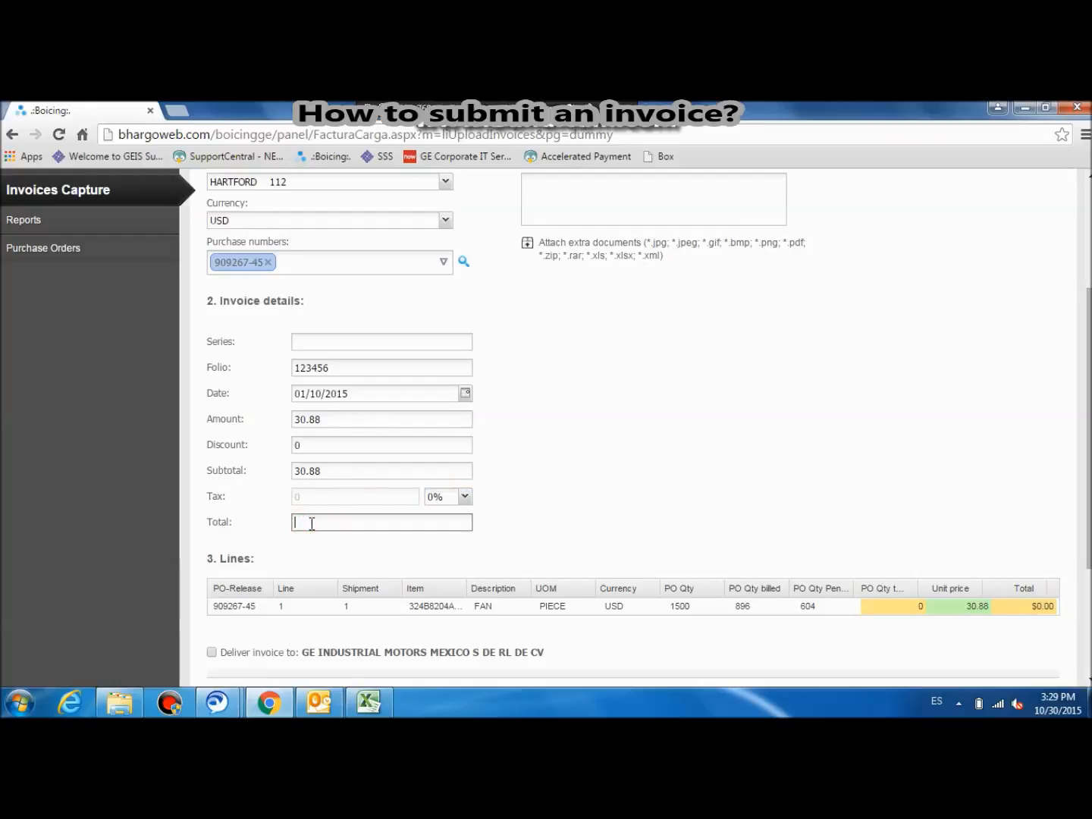
{"action": "type", "text": "30.88"}
{"action": "left_click", "coordinate": [645, 515]}
Step: Set the quantity to invoice on the FAN purchase order line to 604
{"action": "scroll", "coordinate": [645, 513], "scroll_direction": "down", "scroll_amount": 1}
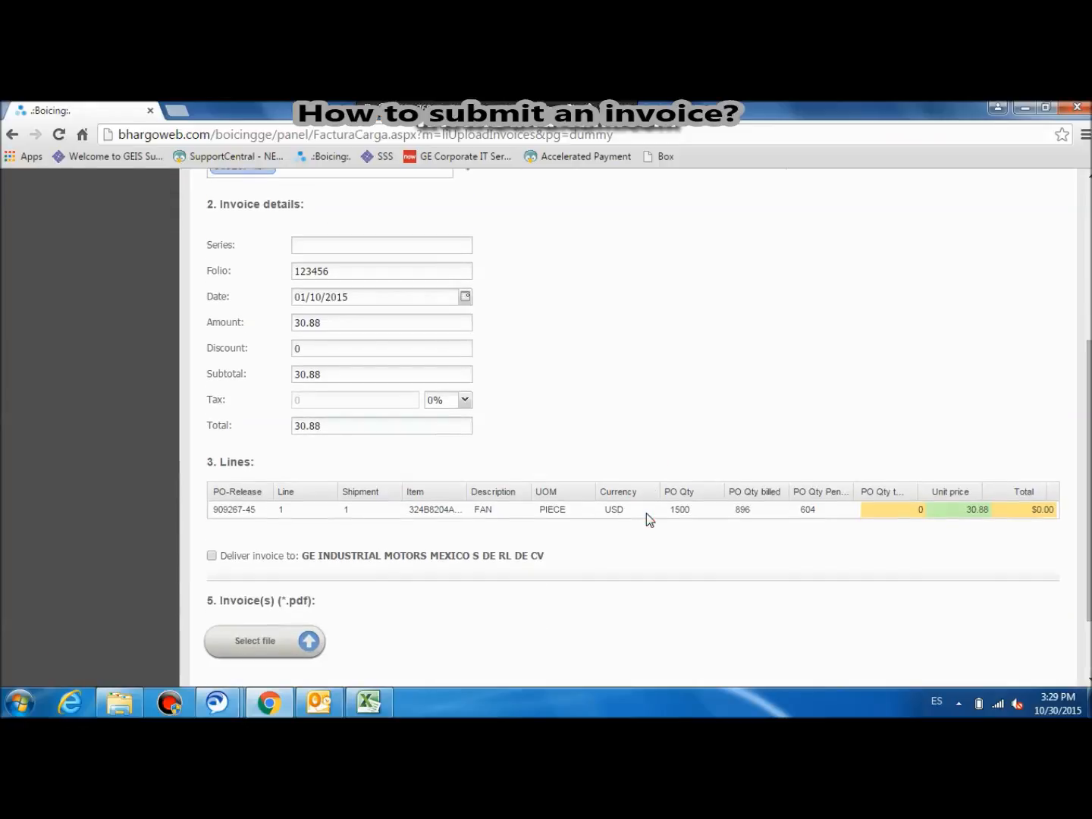
{"action": "scroll", "coordinate": [603, 423], "scroll_direction": "up", "scroll_amount": 1}
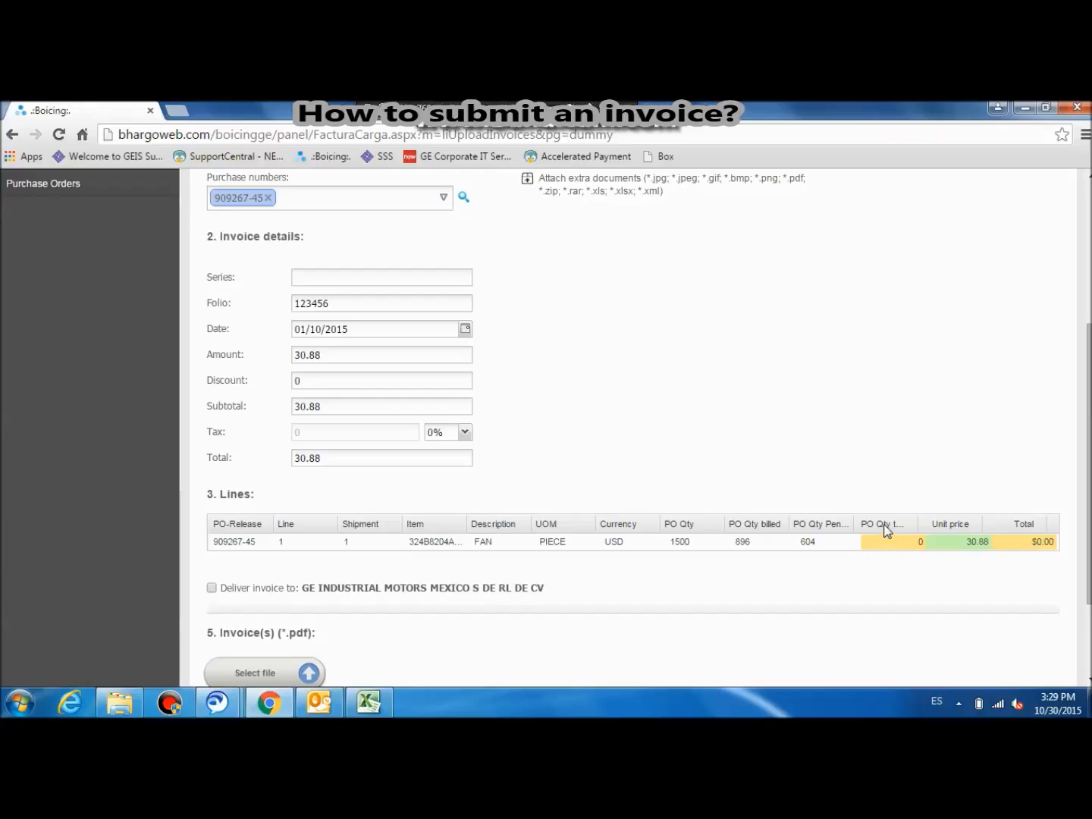
{"action": "left_click", "coordinate": [916, 547]}
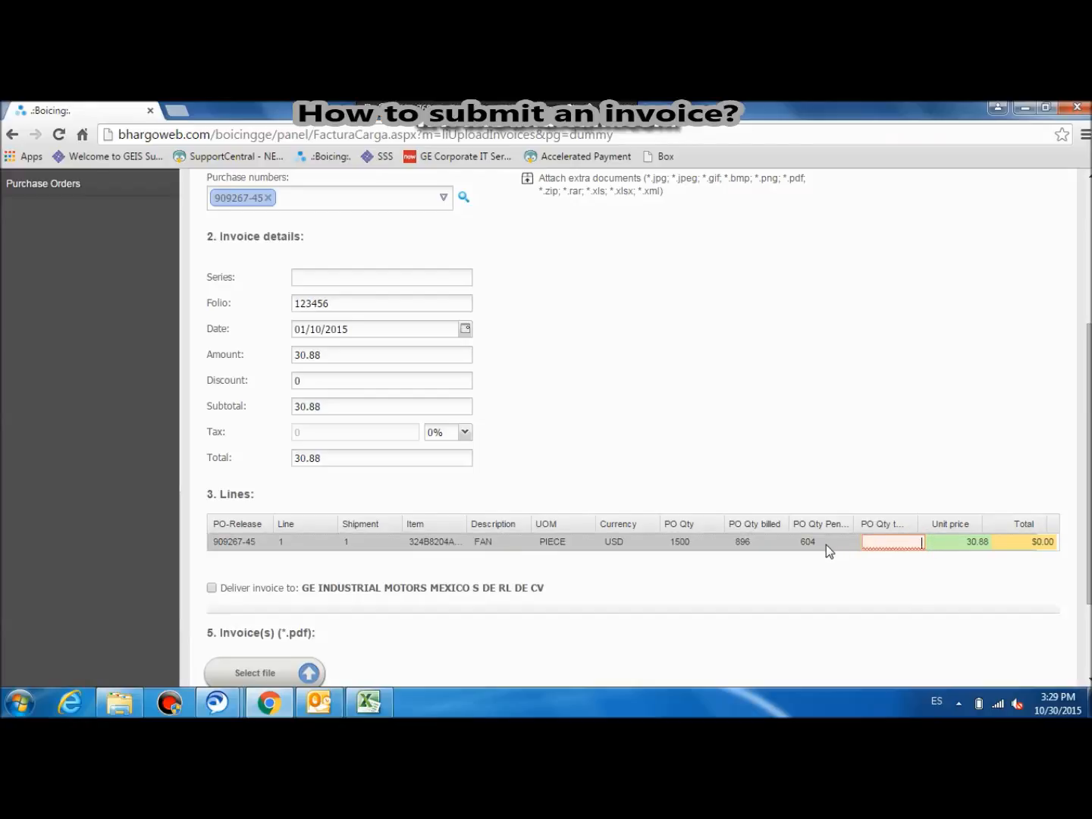
{"action": "type", "text": "604"}
{"action": "left_click", "coordinate": [862, 557]}
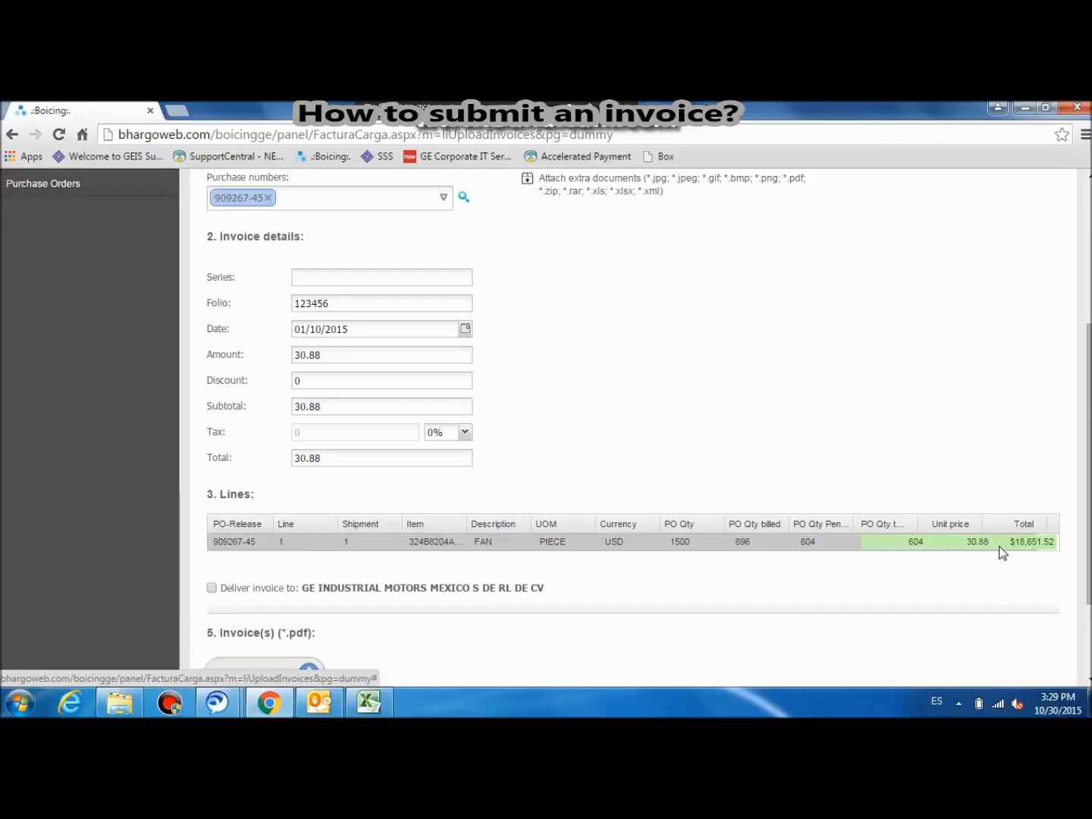
Step: Change the quantity to invoice on the FAN purchase order line to 100
{"action": "left_click", "coordinate": [918, 543]}
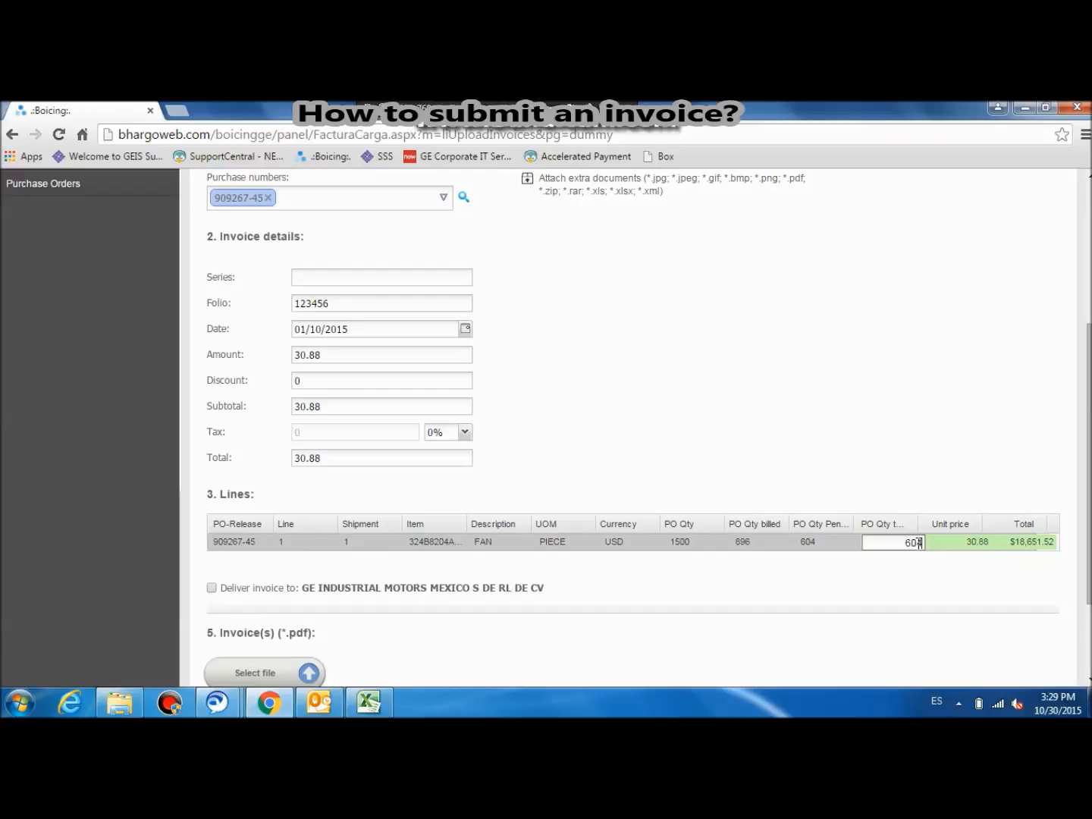
{"action": "key", "text": "BackSpace"}
{"action": "type", "text": "0"}
{"action": "key", "text": "Return"}
{"action": "left_click", "coordinate": [918, 543]}
{"action": "key", "text": "BackSpace"}
{"action": "key", "text": "BackSpace"}
{"action": "key", "text": "BackSpace"}
{"action": "type", "text": "100"}
{"action": "left_click", "coordinate": [916, 585]}
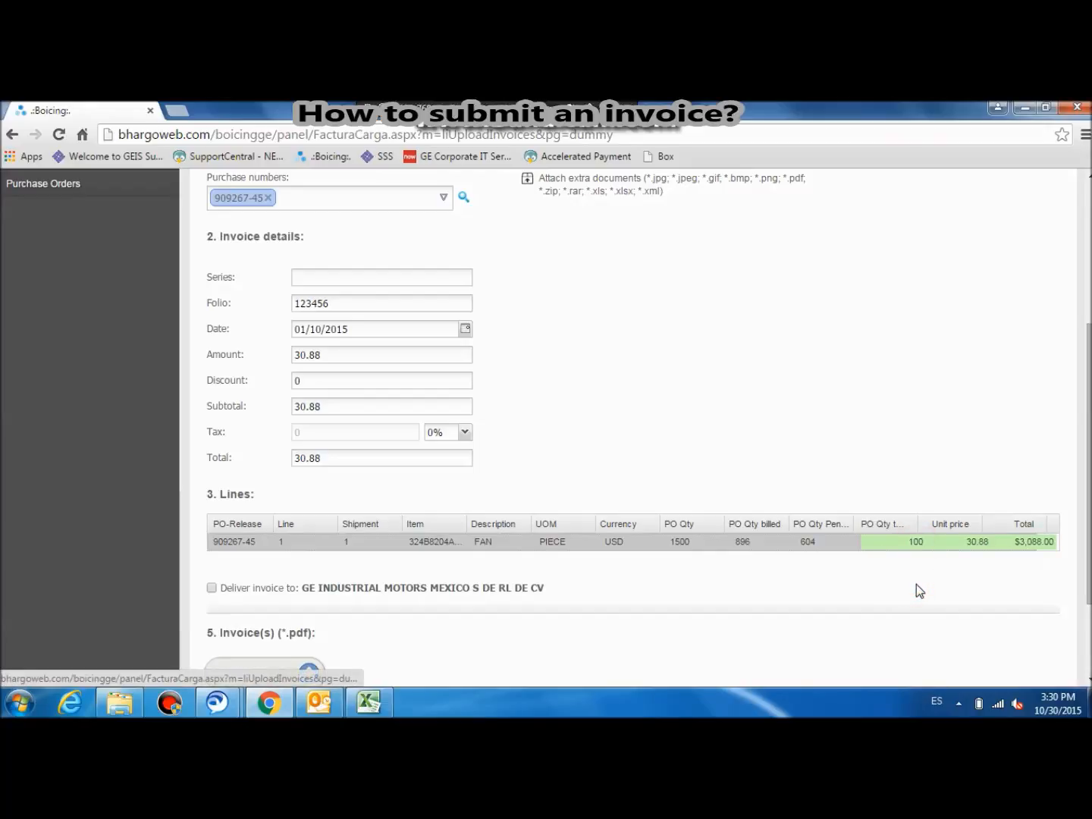
Step: Set the FAN line's quantity to invoice to 1 and mark the invoice for delivery to GE INDUSTRIAL MOTORS MEXICO S DE RL DE CV
{"action": "left_click", "coordinate": [918, 544]}
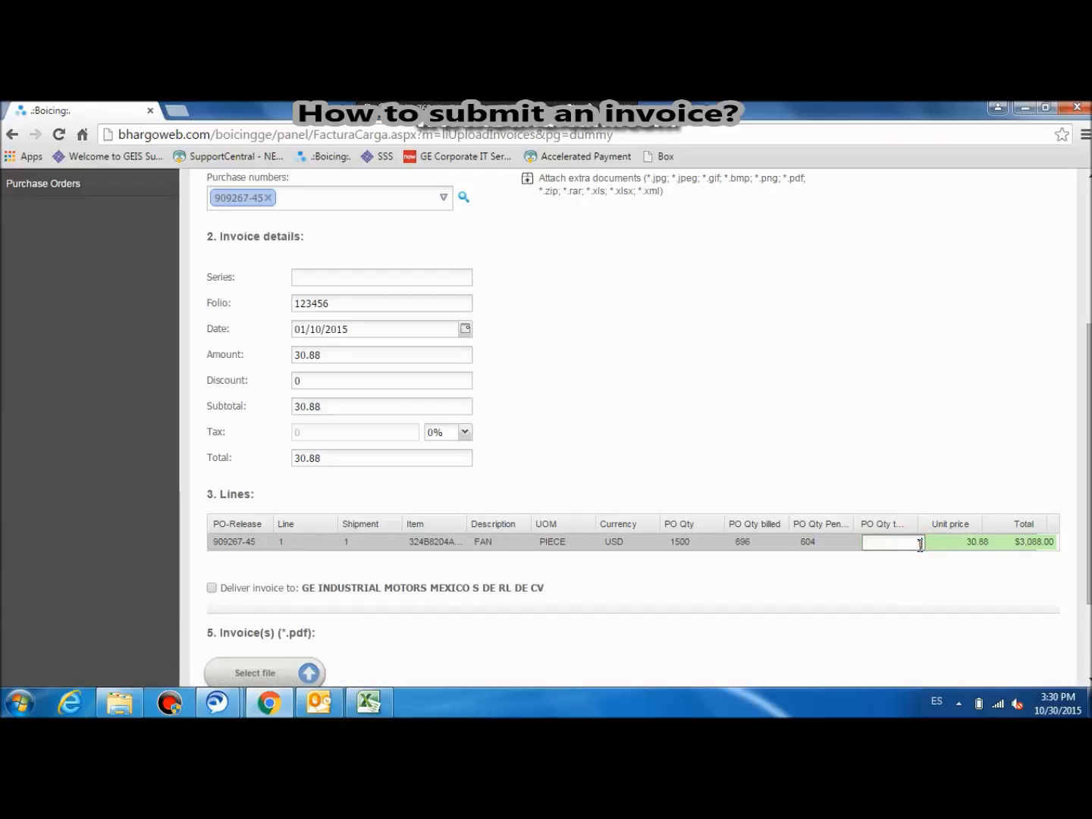
{"action": "type", "text": "1"}
{"action": "left_click", "coordinate": [897, 586]}
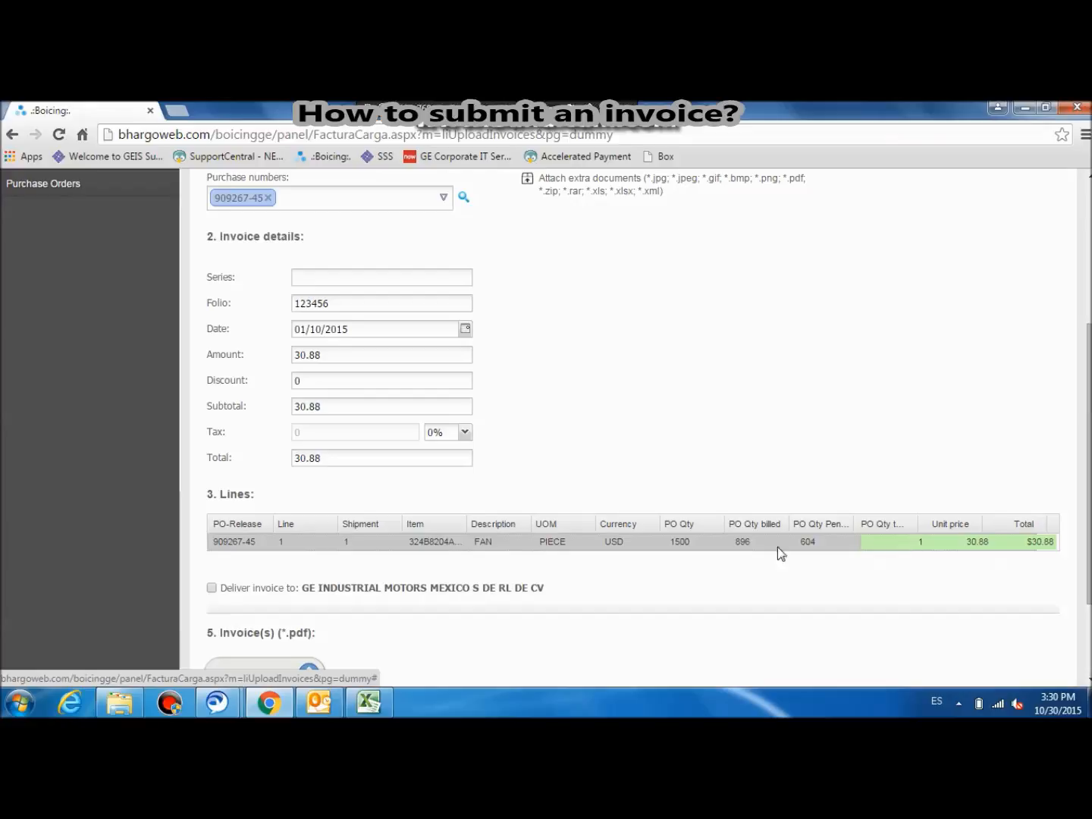
{"action": "left_click", "coordinate": [212, 588]}
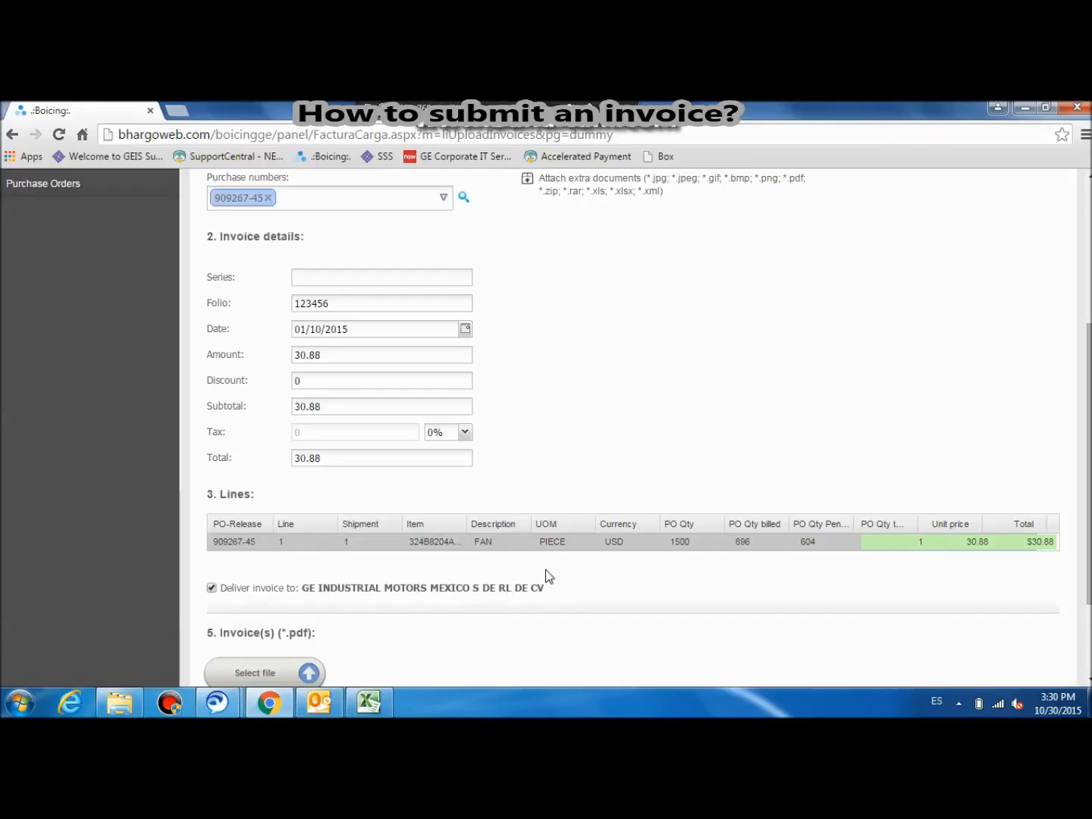
Step: Attach SKMBT_36115032413500.pdf from the Invoices folder as the invoice file, and delete all attached invoices
{"action": "scroll", "coordinate": [1081, 421], "scroll_direction": "up", "scroll_amount": 4}
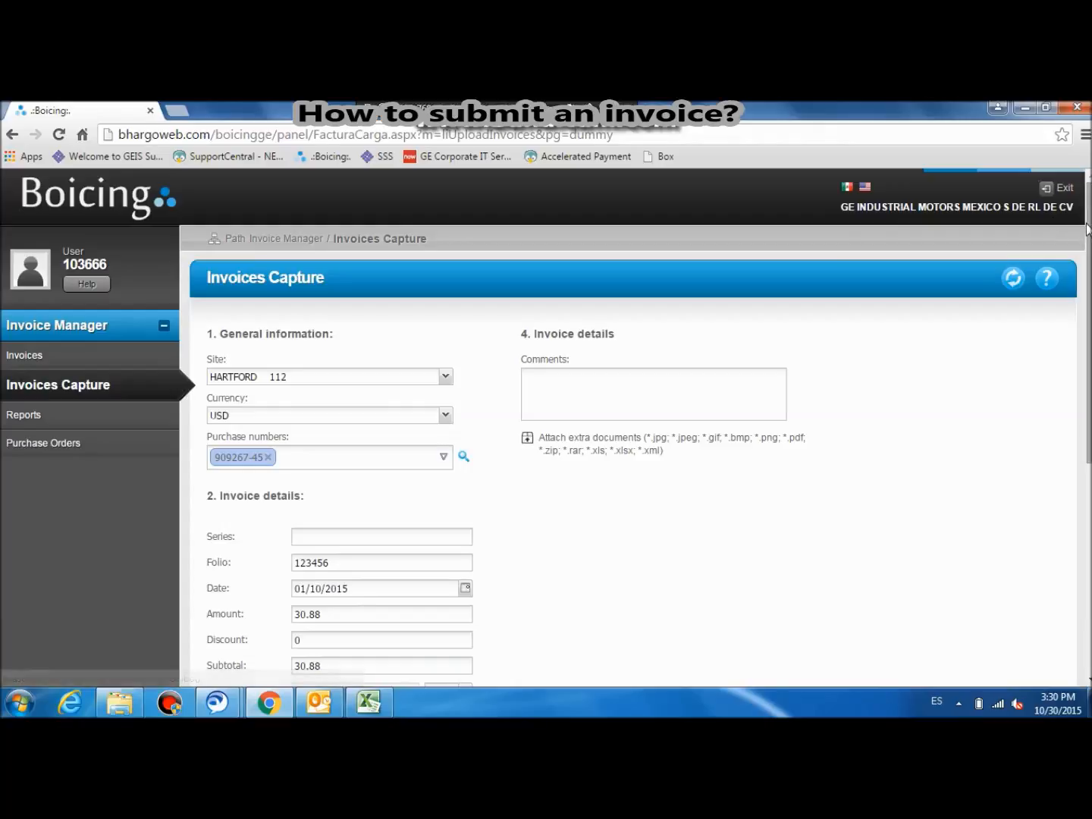
{"action": "scroll", "coordinate": [1087, 228], "scroll_direction": "down", "scroll_amount": 5}
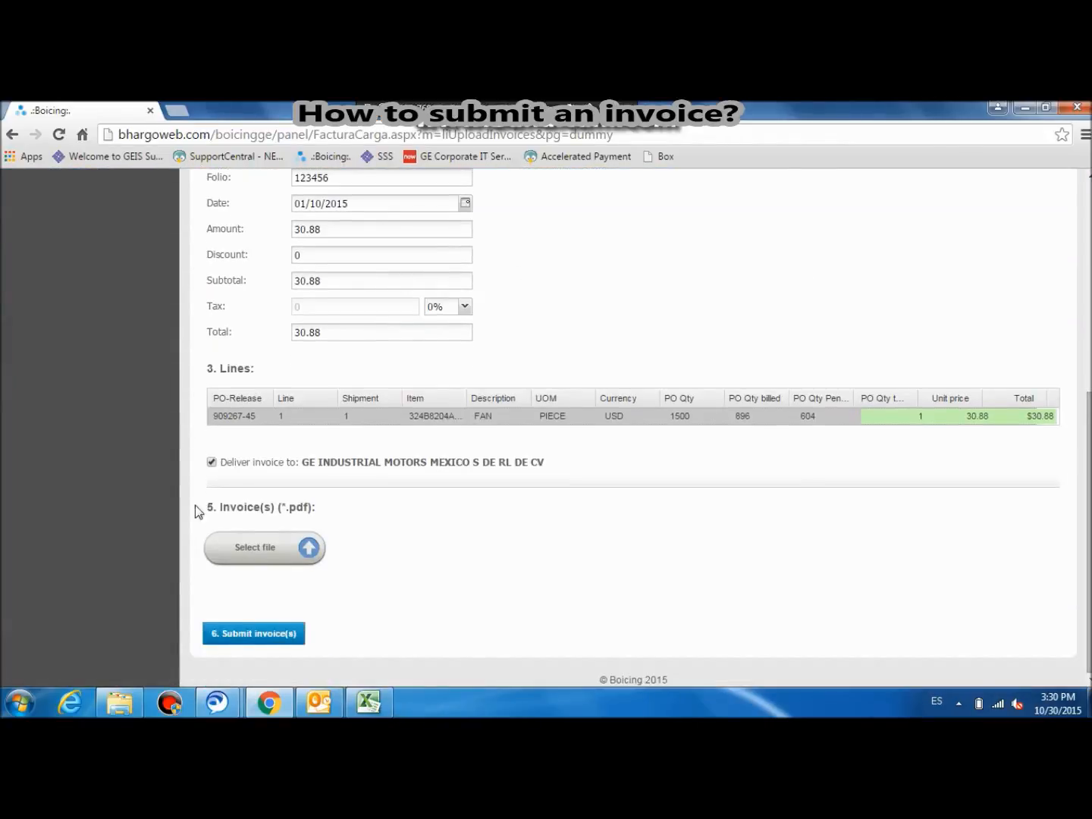
{"action": "left_click", "coordinate": [308, 550]}
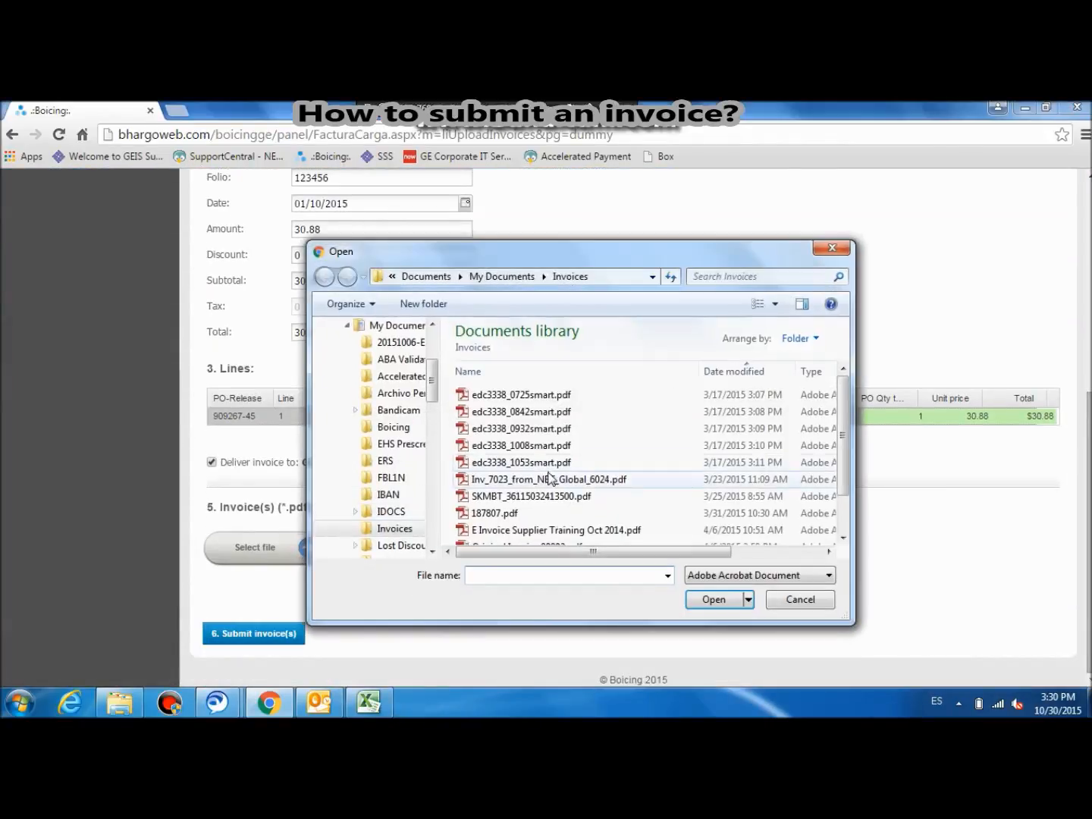
{"action": "left_click", "coordinate": [550, 480]}
{"action": "left_click", "coordinate": [660, 496]}
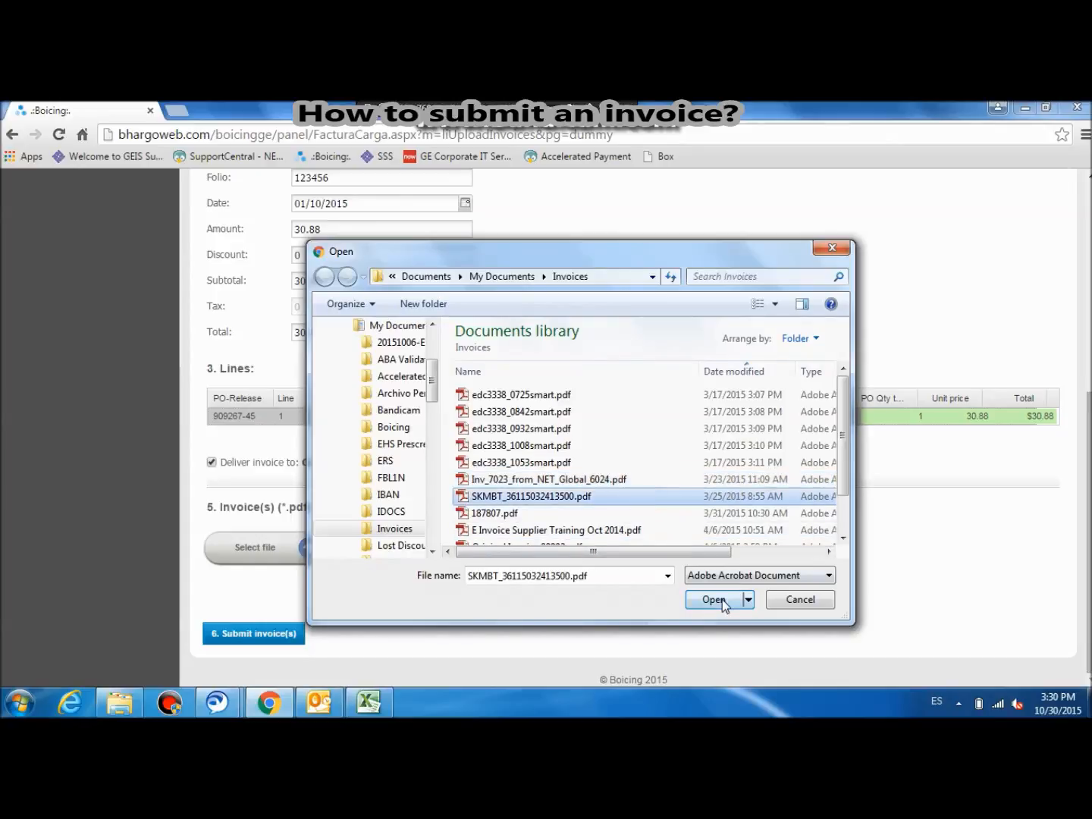
{"action": "left_click", "coordinate": [721, 599]}
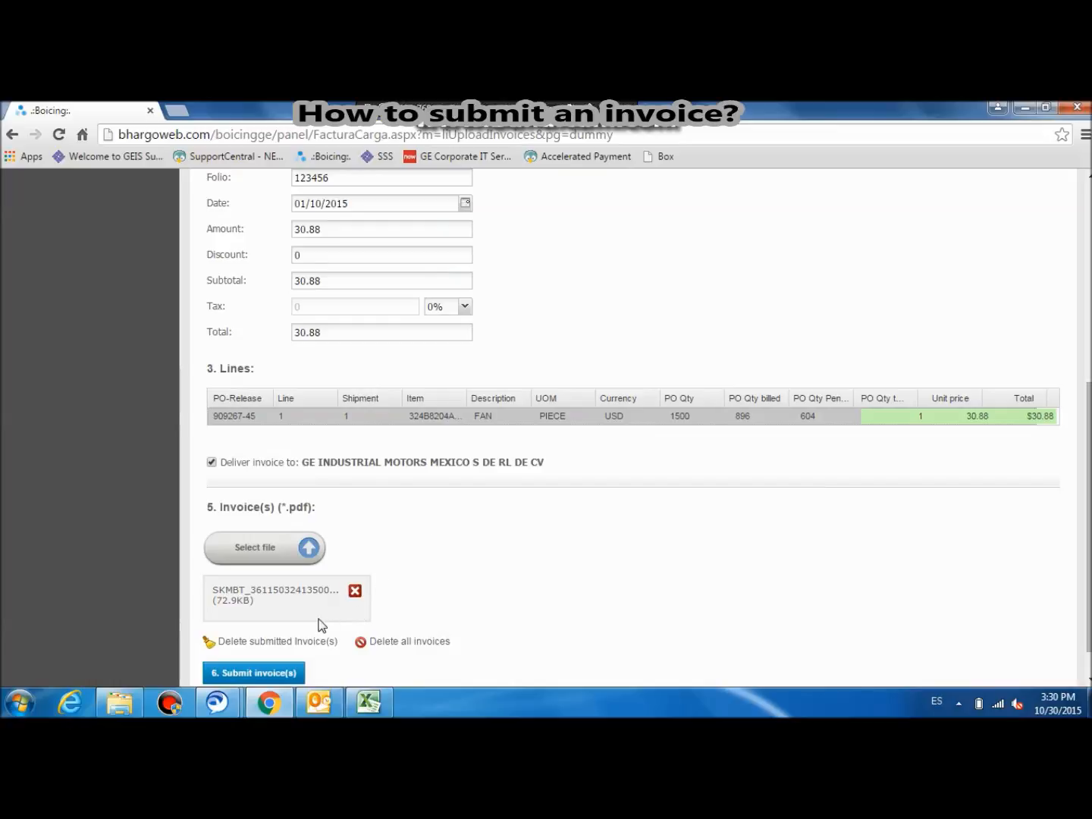
{"action": "left_click", "coordinate": [379, 640]}
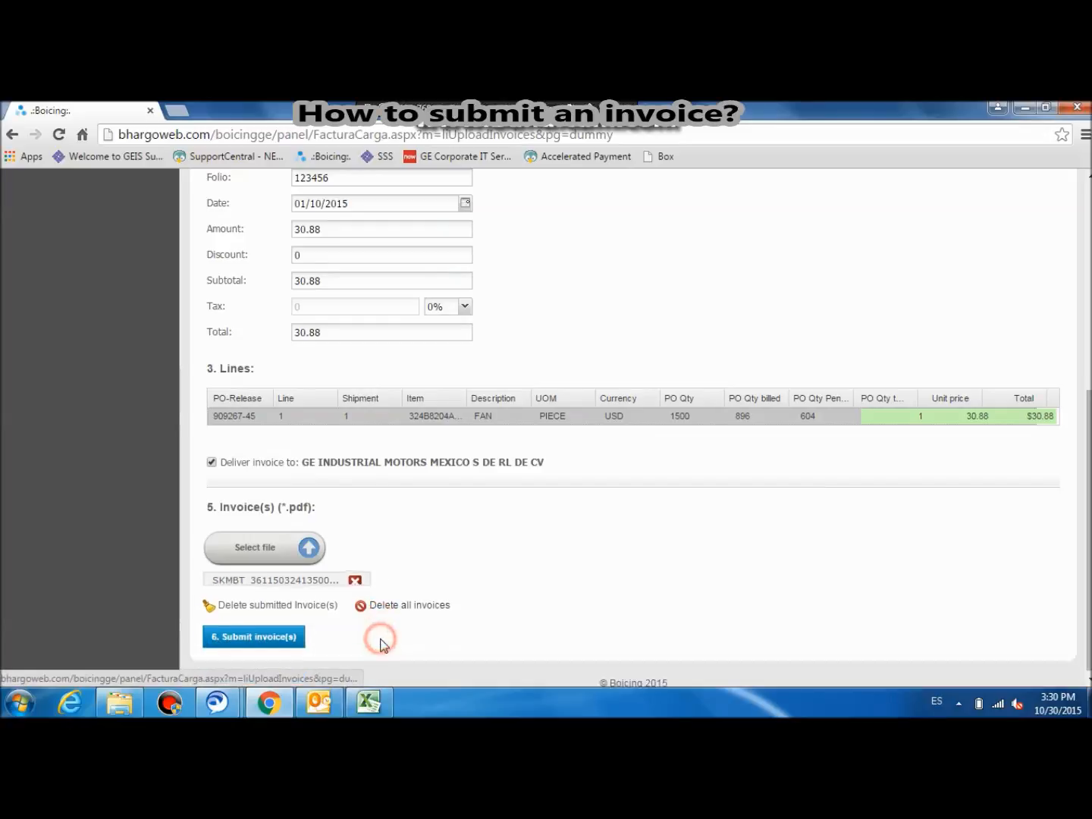
Step: Attach SKMBT_36115032413500.pdf to the form as the invoice PDF
{"action": "left_click", "coordinate": [309, 552]}
{"action": "double_click", "coordinate": [555, 497]}
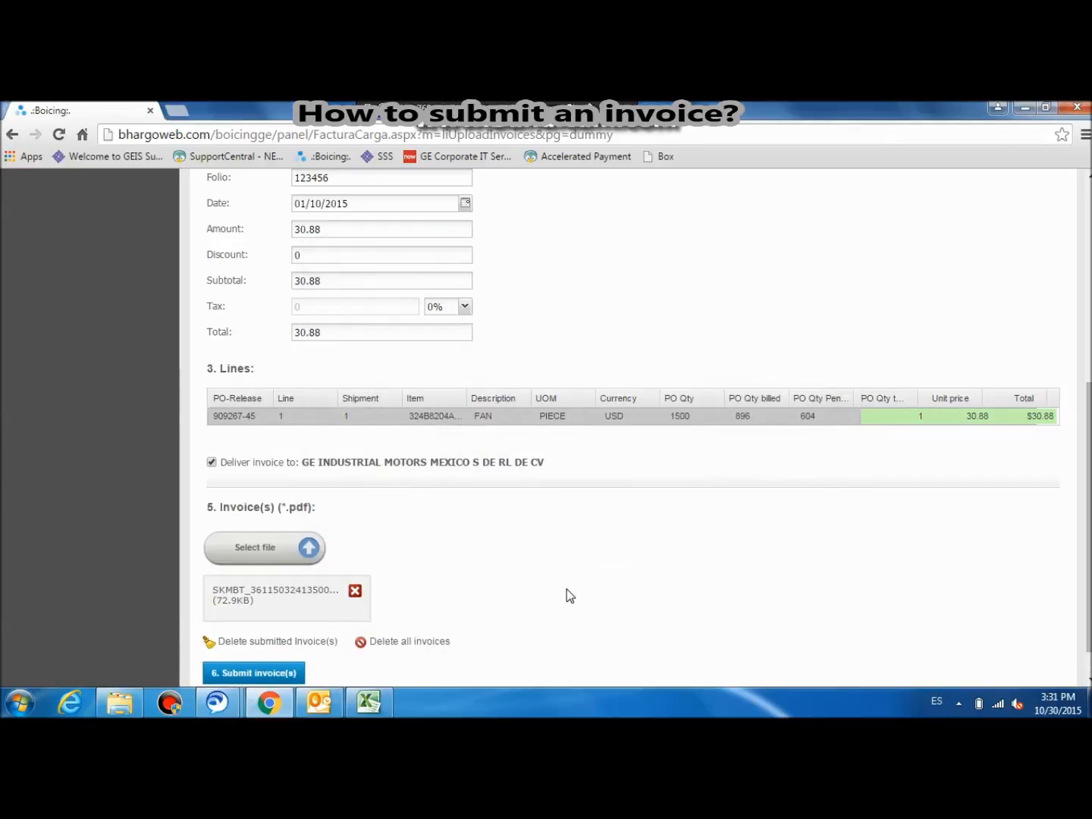
{"action": "left_click_drag", "start_coordinate": [1089, 416], "coordinate": [1089, 436]}
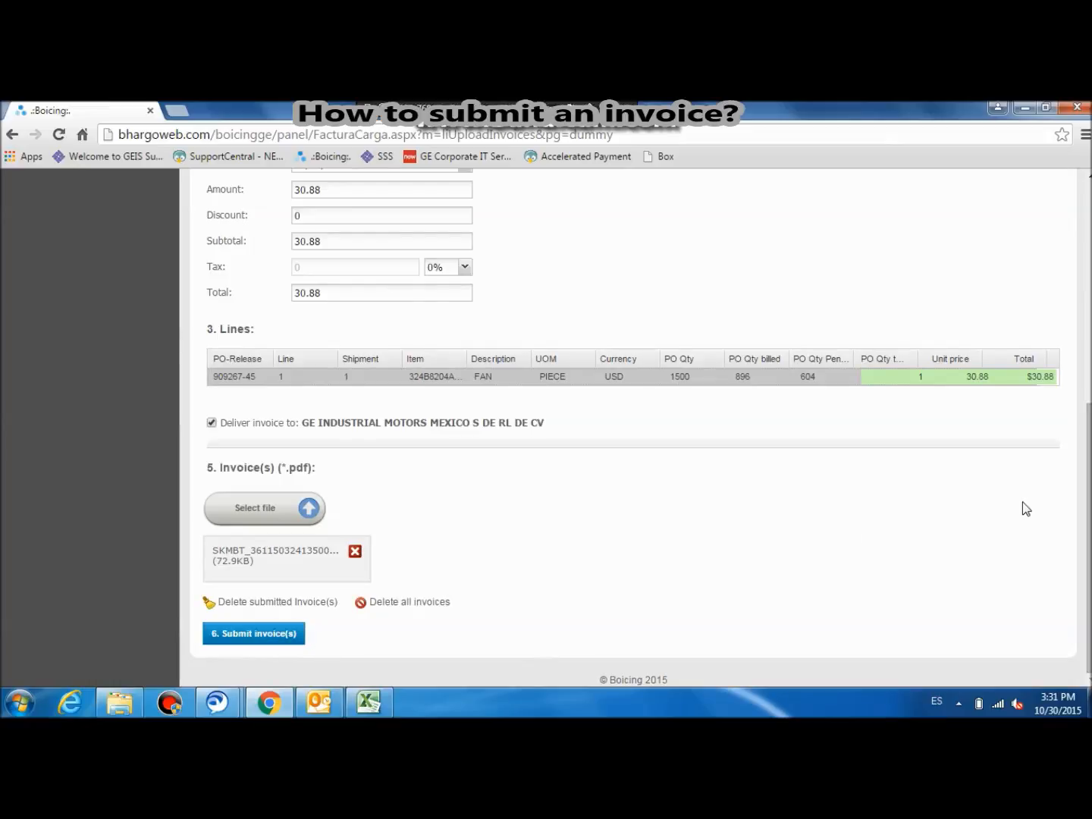
{"action": "left_click_drag", "start_coordinate": [1085, 452], "coordinate": [1077, 270]}
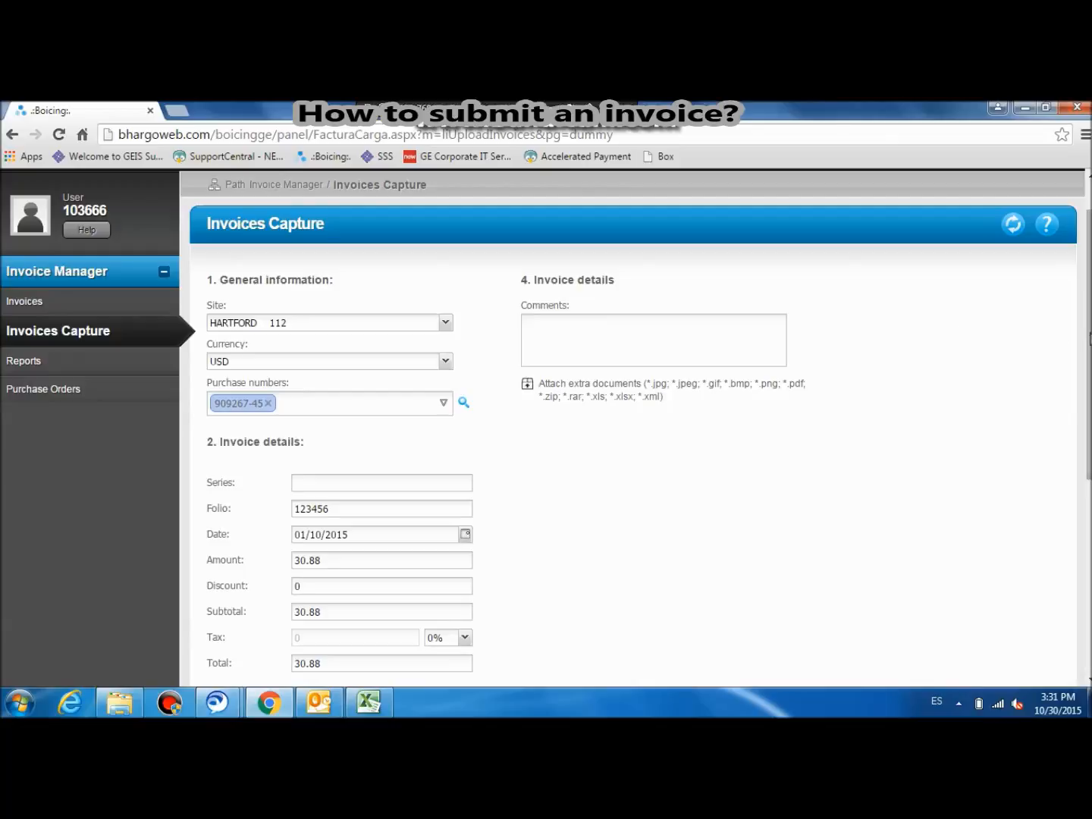
{"action": "left_click_drag", "start_coordinate": [1090, 334], "coordinate": [1090, 527]}
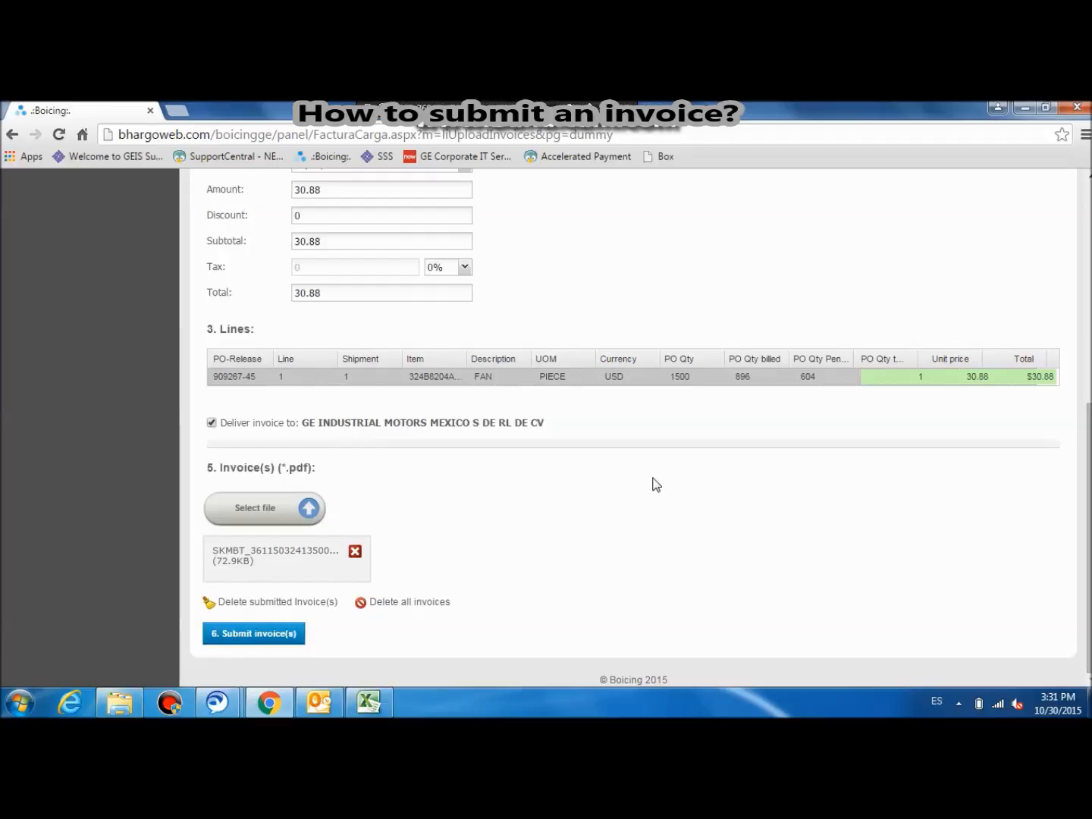